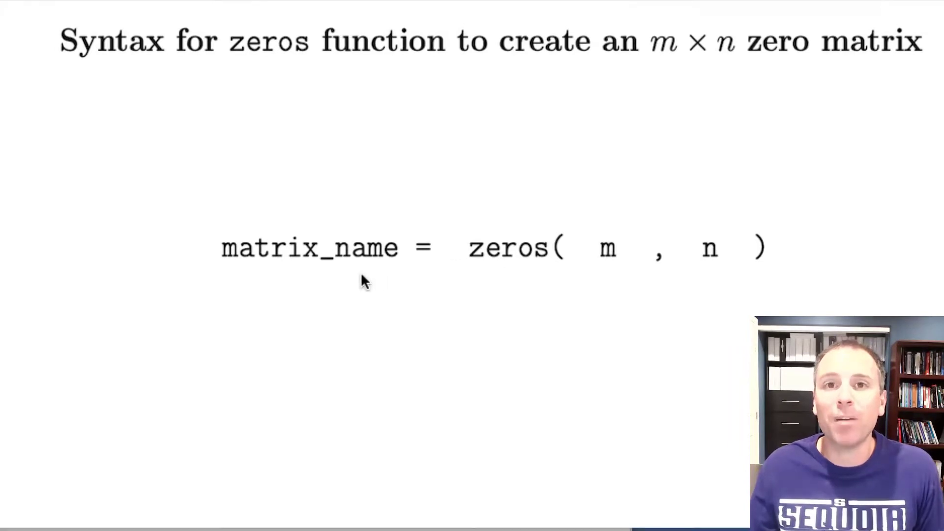
# Look up MATLAB's help documentation for the zeros function.
pyautogui.press('super+Tab')
pyautogui.write('help zeros')
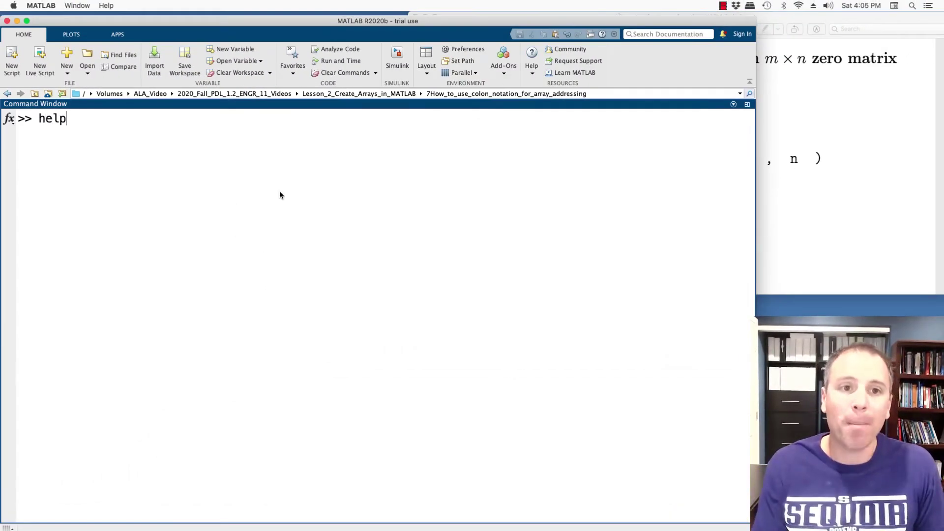
pyautogui.press('Return')
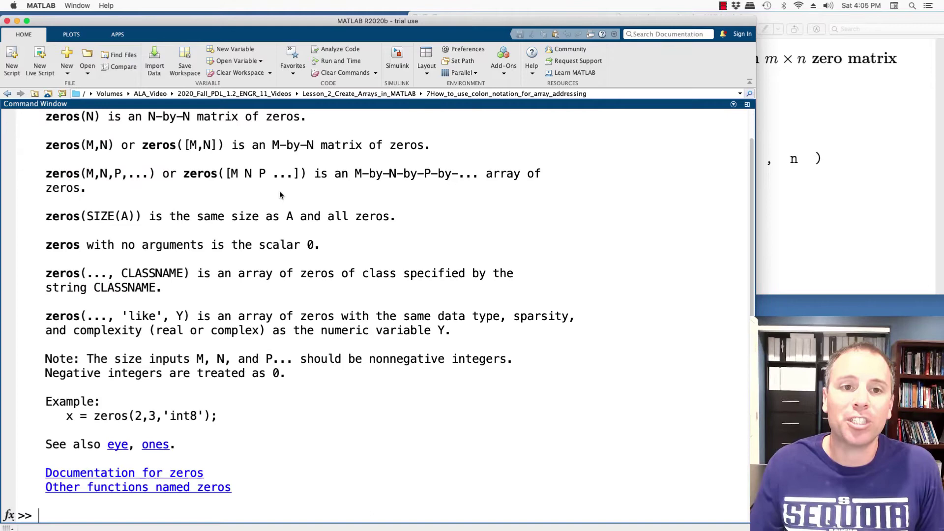
# Clear the Command Window with clc.
pyautogui.scroll(2, 276, 191)
pyautogui.write('clc')
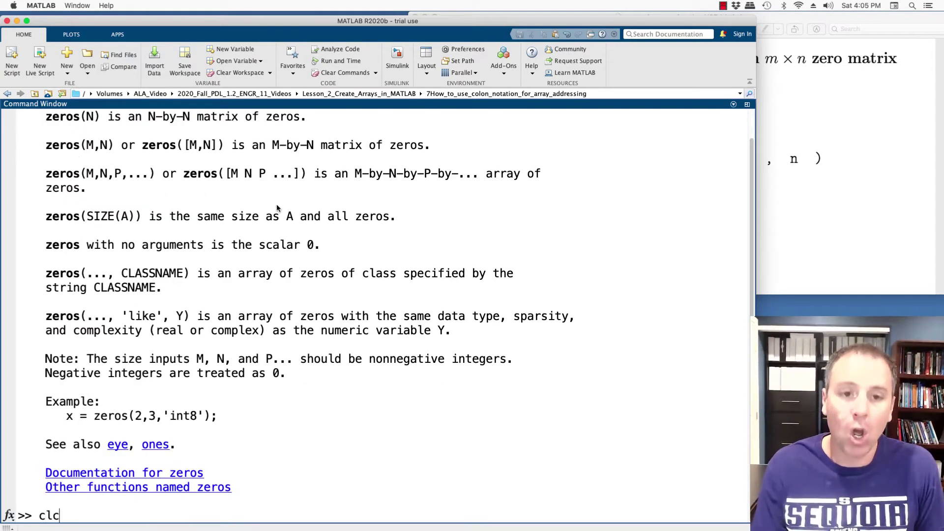
pyautogui.press('Return')
pyautogui.click(762, 139)
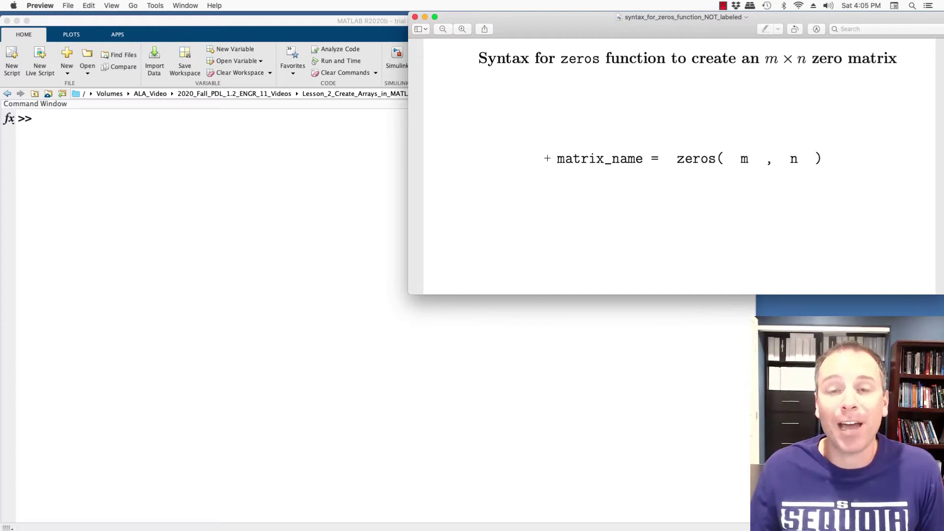
# Create Z as a 6-by-4 zero matrix with zeros(6, 4).
pyautogui.click(304, 173)
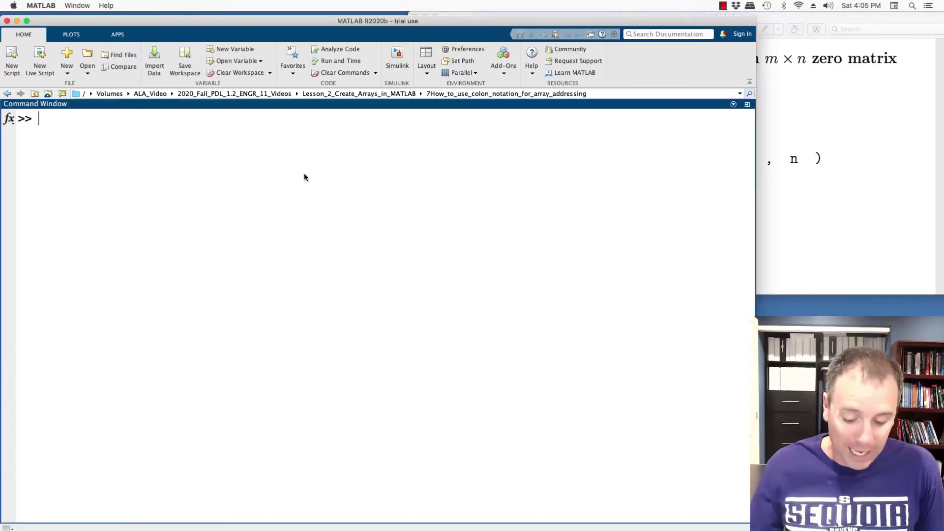
pyautogui.write('Z = ')
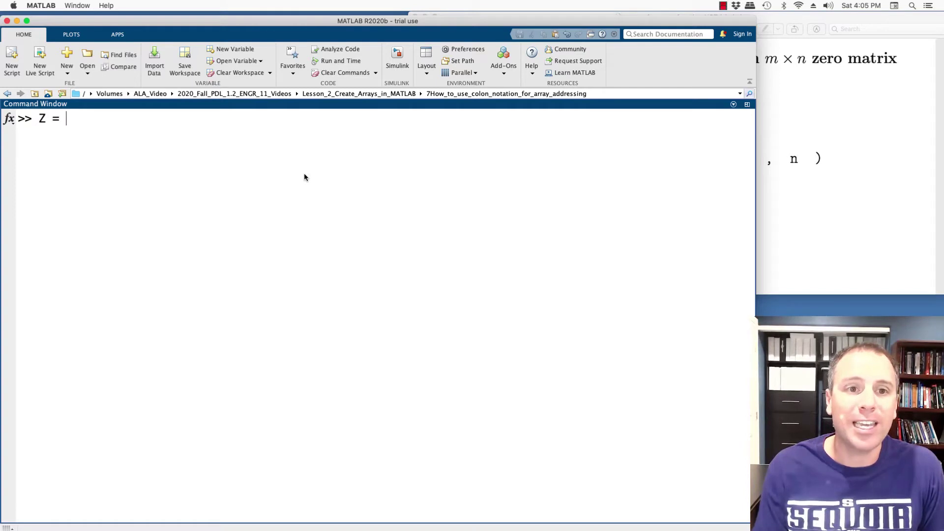
pyautogui.write('zeros()')
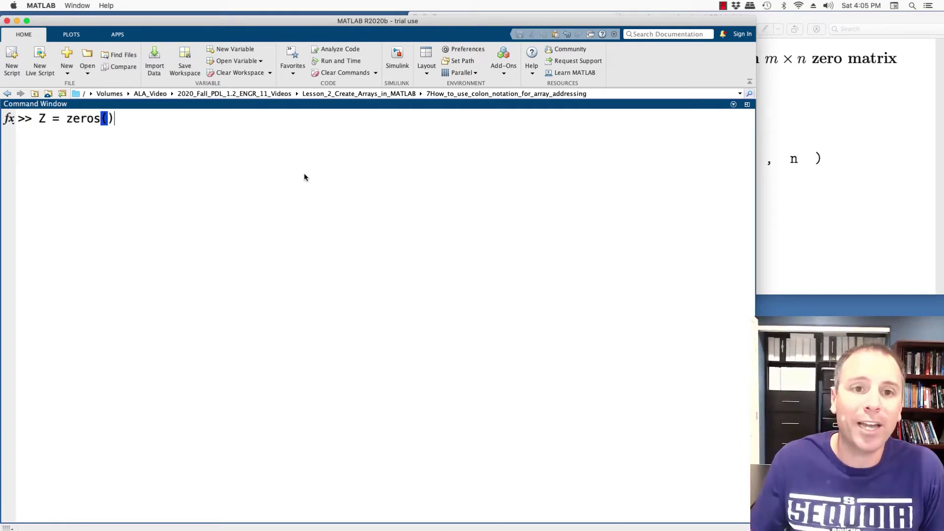
pyautogui.press('Left')
pyautogui.write('6, 4')
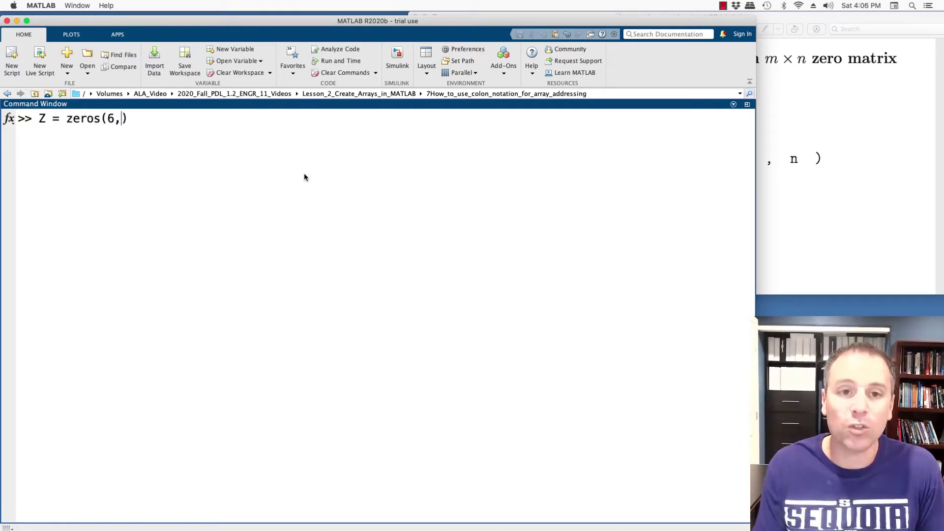
pyautogui.press('Return')
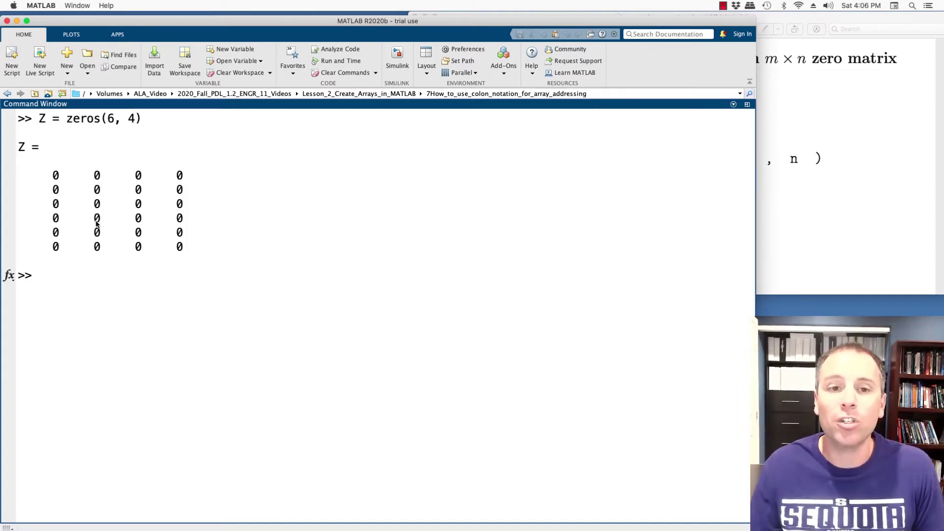
# Create z as a 1-by-10 row of zeros with zeros(1, 10).
pyautogui.press('Up')
pyautogui.press('Left')
pyautogui.press('Left')
pyautogui.press('Left')
pyautogui.press('Escape')
pyautogui.write('clc')
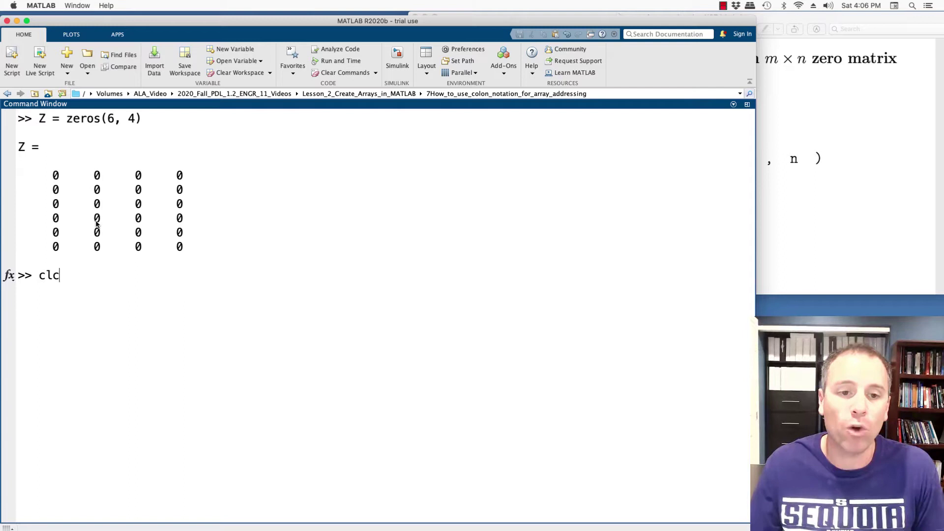
pyautogui.press('Escape')
pyautogui.write('z = ')
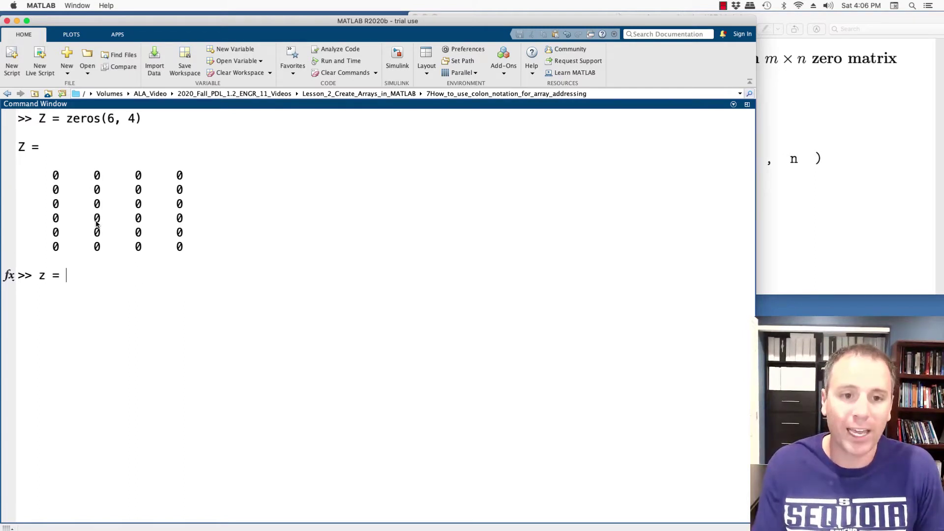
pyautogui.write('zeros(')
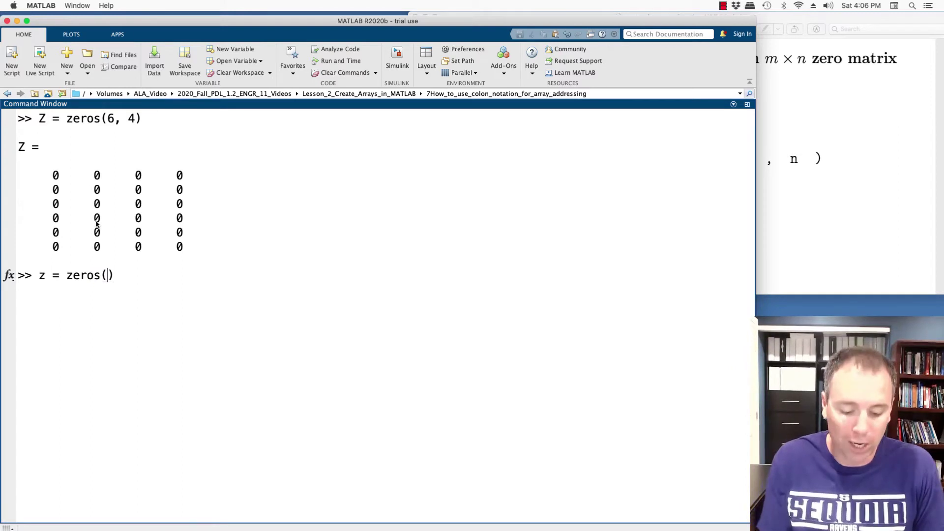
pyautogui.write('1, 10')
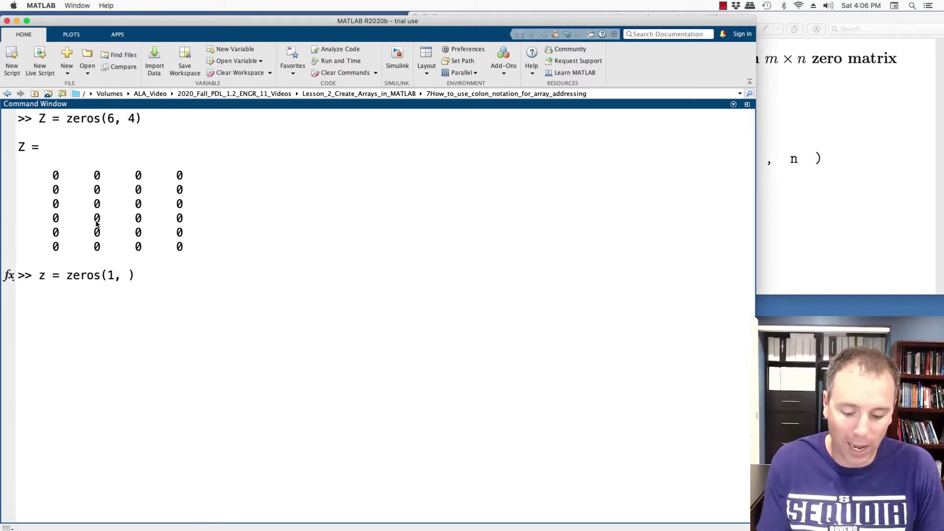
pyautogui.press('Return')
# Create c as a 15-by-1 column of zeros with zeros(15, 1).
pyautogui.write('x')
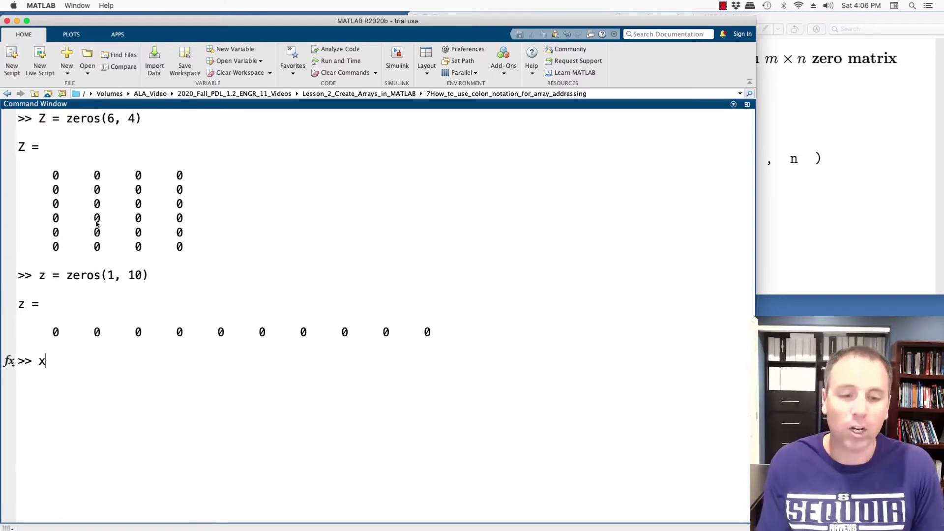
pyautogui.press('BackSpace')
pyautogui.write('c = zeros(')
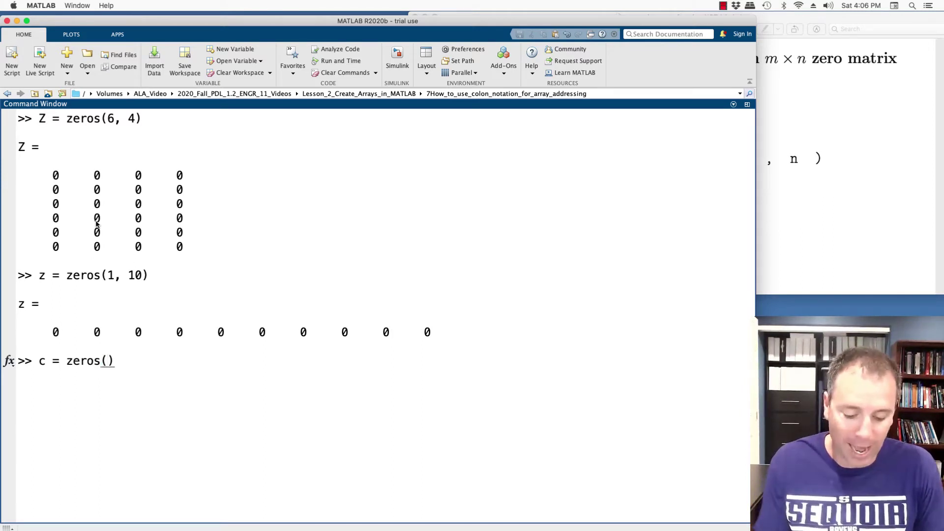
pyautogui.write('15, 1')
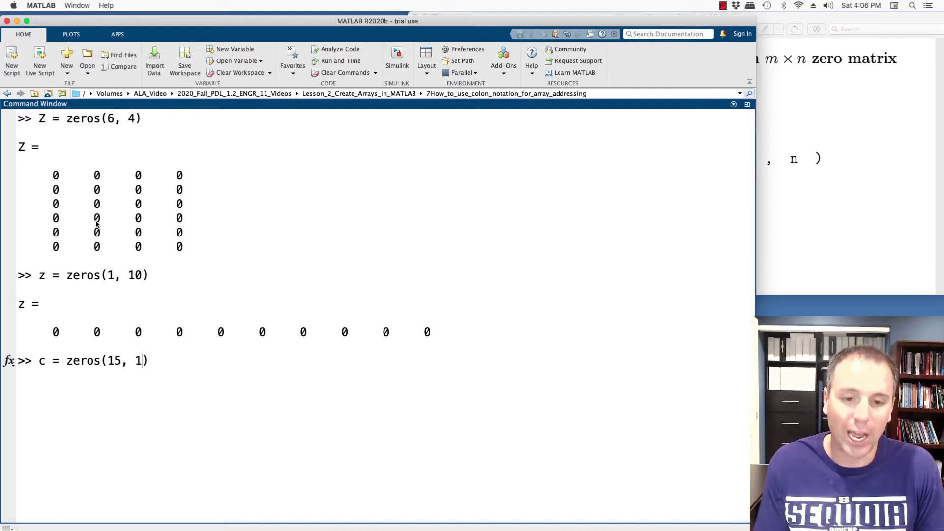
pyautogui.press('Return')
pyautogui.scroll(5, 121, 264)
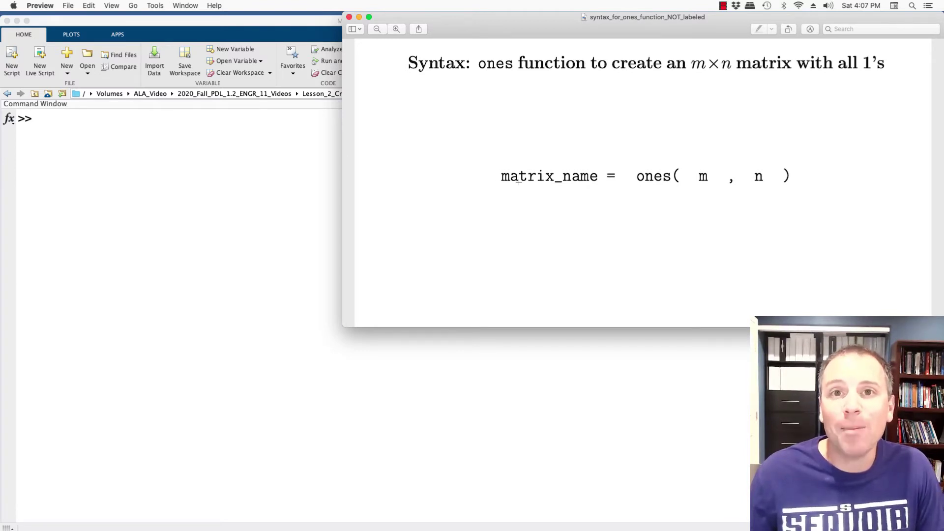
# Create O as a 4-by-15 ones matrix and check its dimensions with size.
pyautogui.click(319, 165)
pyautogui.write('O')
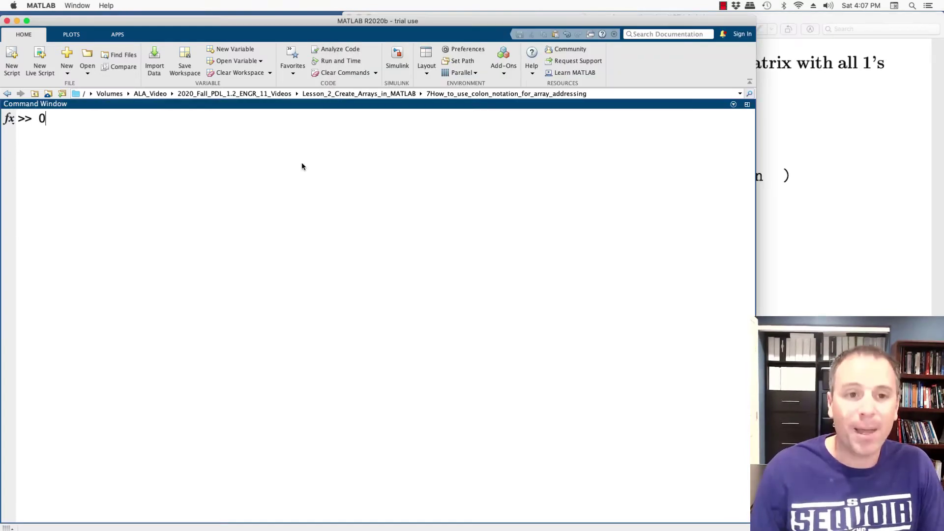
pyautogui.write(' = ones(')
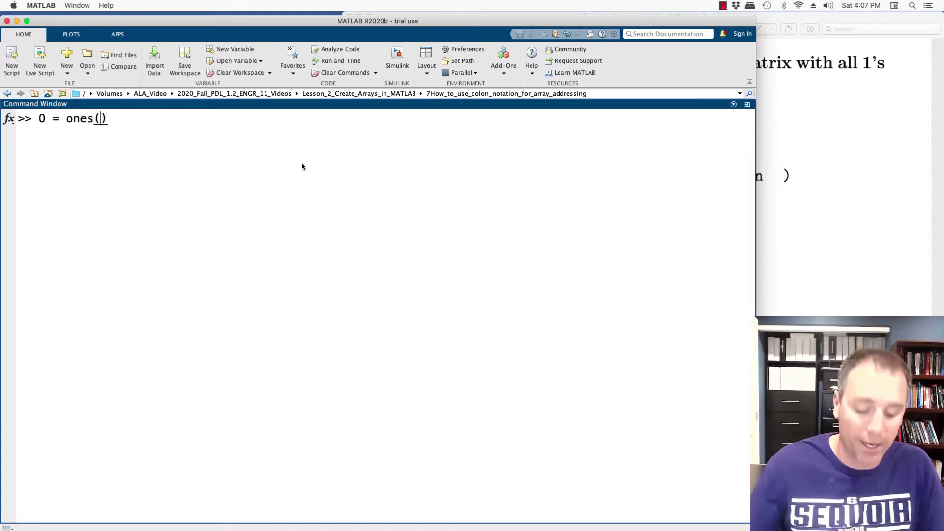
pyautogui.write('4, ')
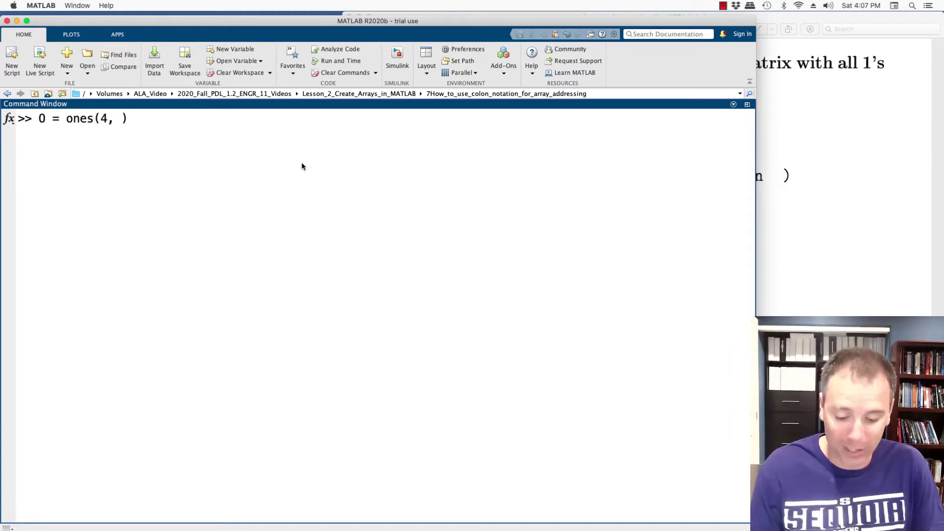
pyautogui.write('15')
pyautogui.press('Return')
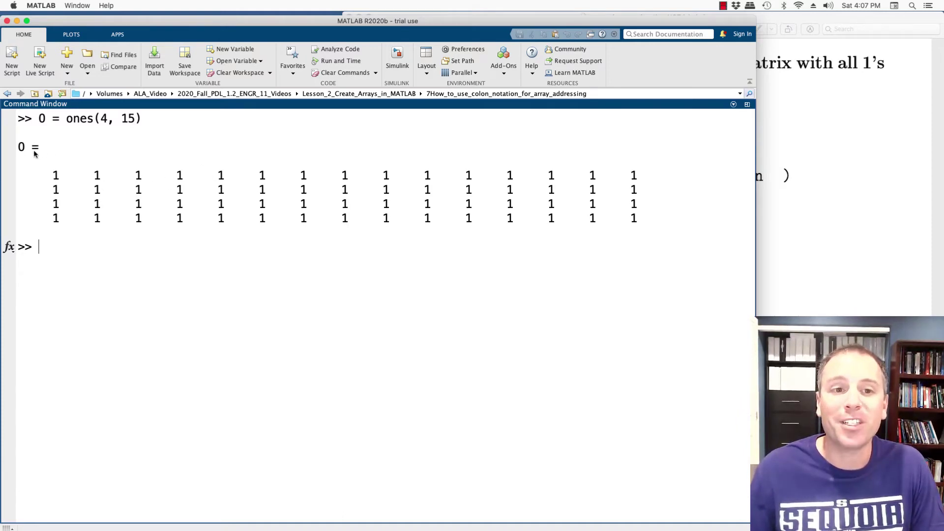
pyautogui.write('size(')
pyautogui.press('Delete')
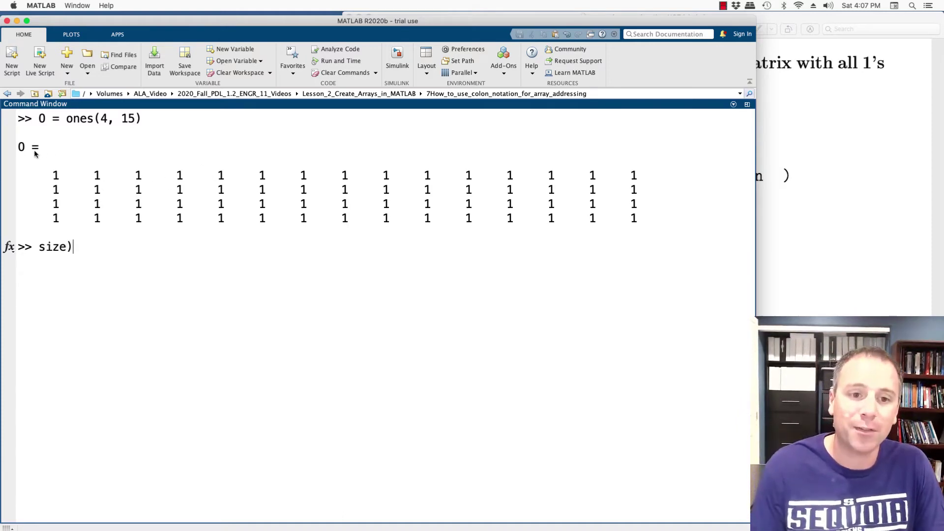
pyautogui.press('BackSpace')
pyautogui.write('(0')
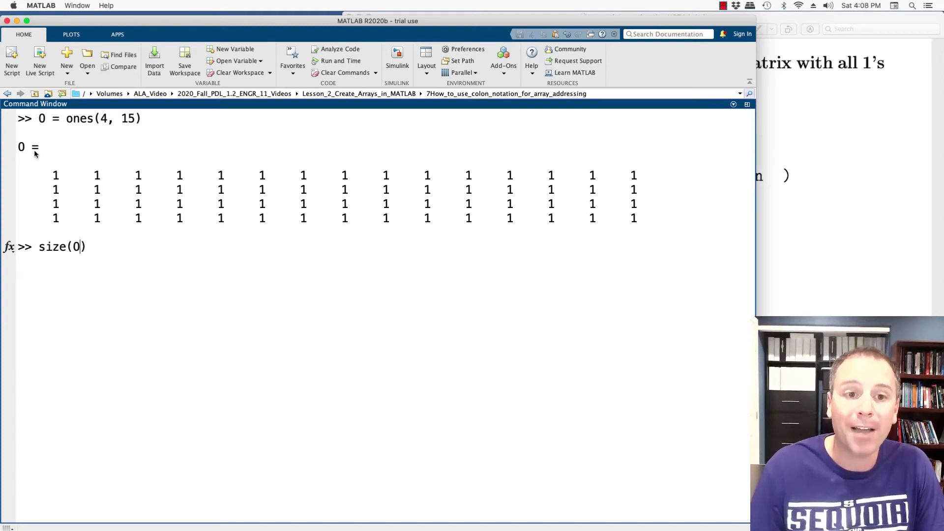
pyautogui.press('Return')
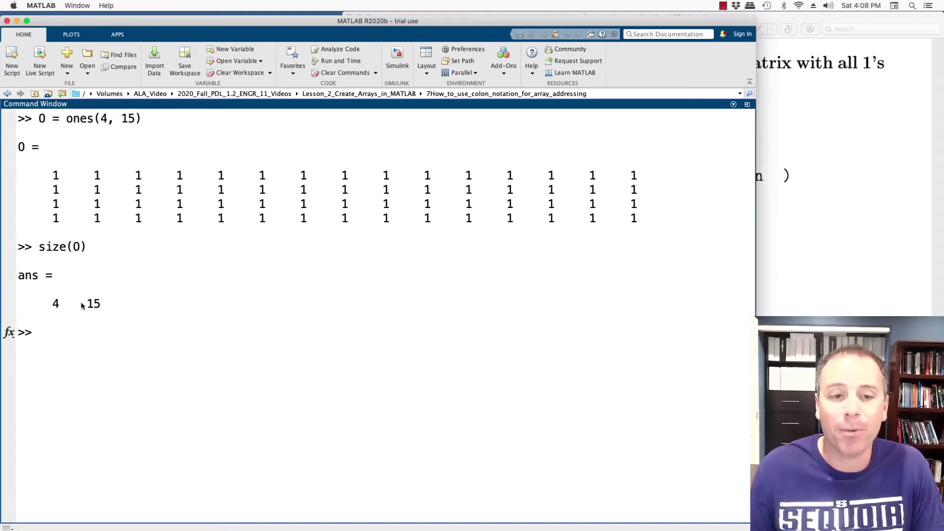
# Create o as a 20-by-1 ones column, then redefine it as 3*ones(20,1).
pyautogui.write('o')
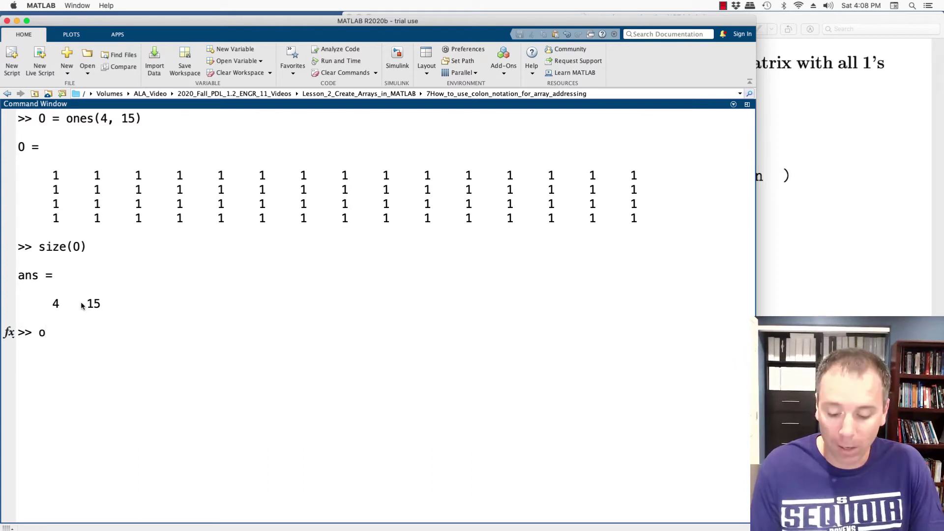
pyautogui.write(' = ones(20,')
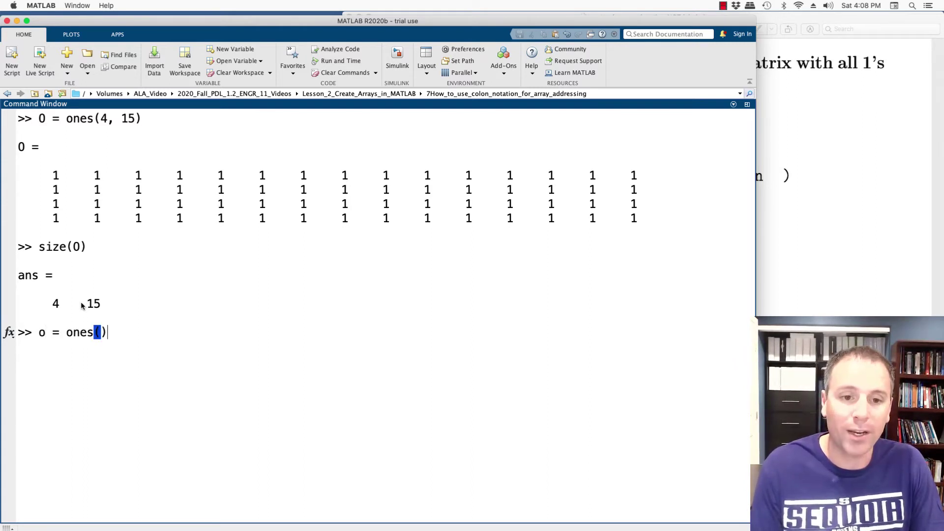
pyautogui.write('1')
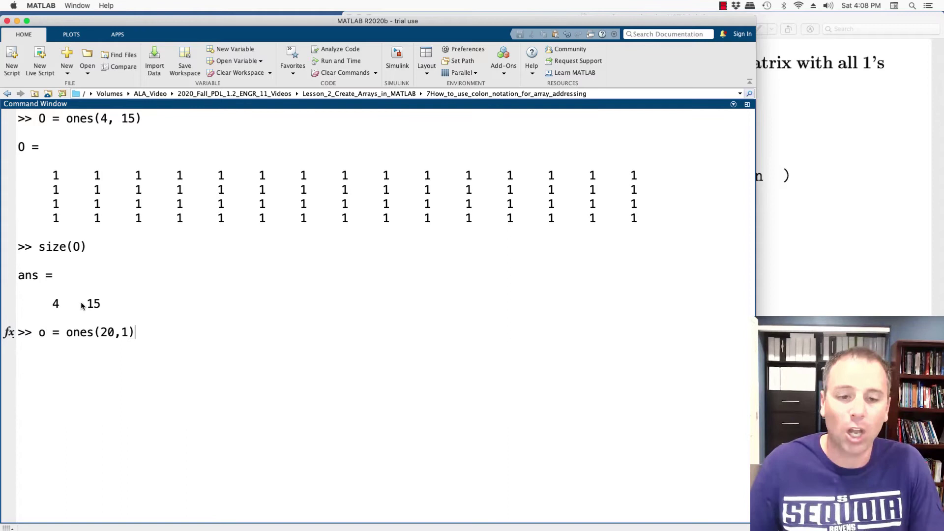
pyautogui.press('Return')
pyautogui.press('Up')
pyautogui.press('Left')
pyautogui.press('Left')
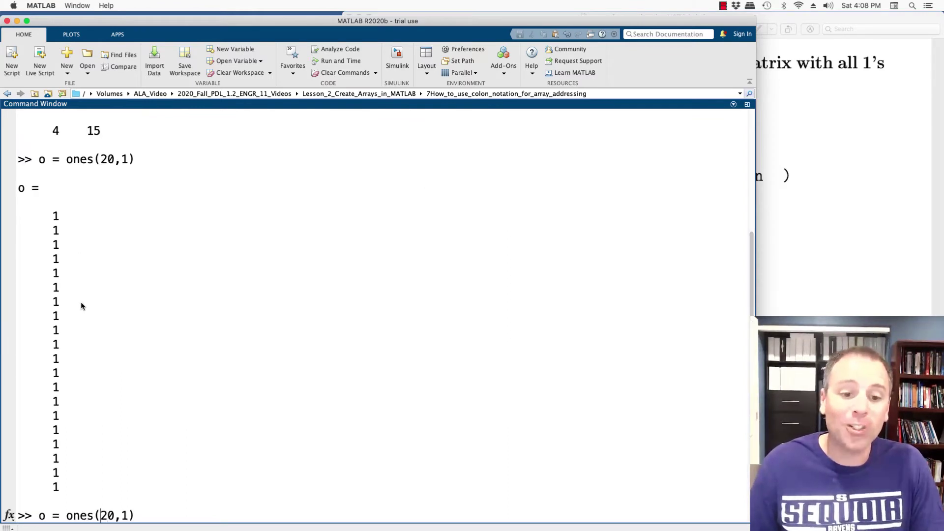
pyautogui.press('Left')
pyautogui.press('Left')
pyautogui.press('Left')
pyautogui.press('Left')
pyautogui.press('Left')
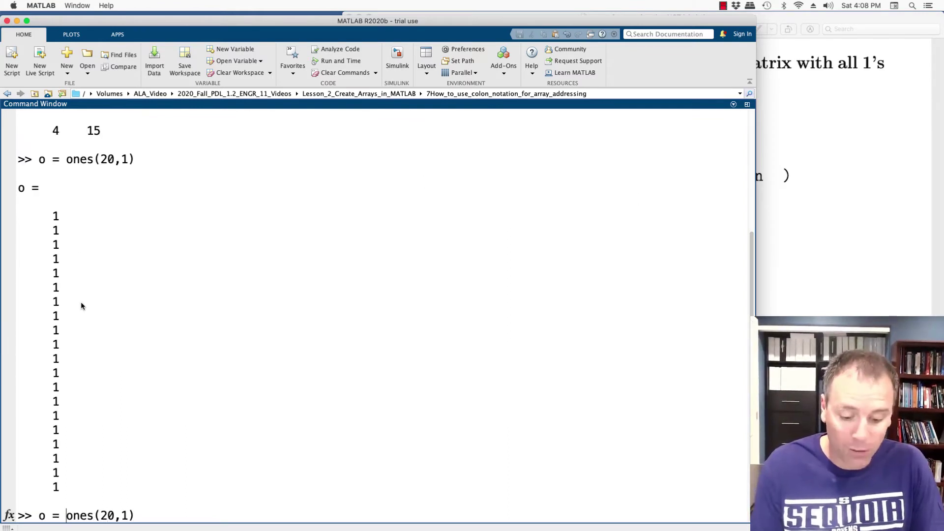
pyautogui.write('3*')
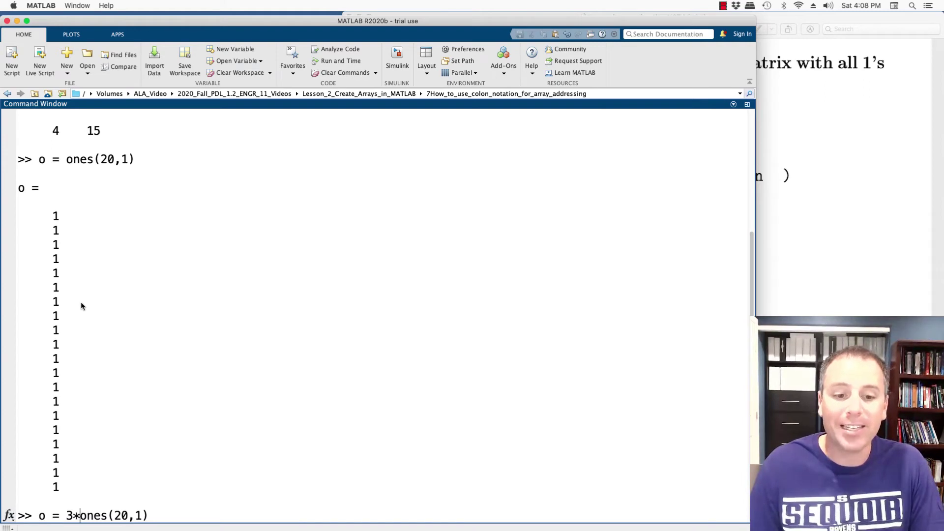
pyautogui.press('Return')
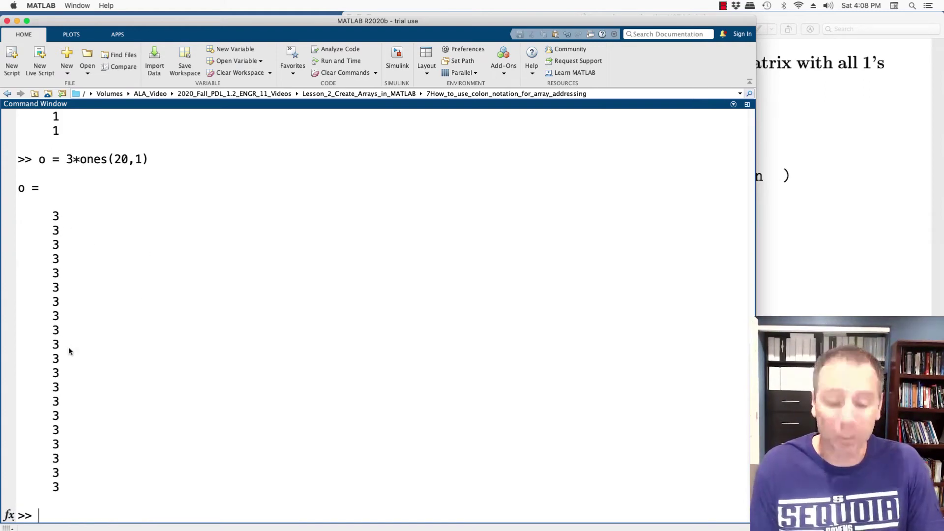
# Create r = ones(1,45) as a row of ones and t = -4*r.
pyautogui.write('r = ones()')
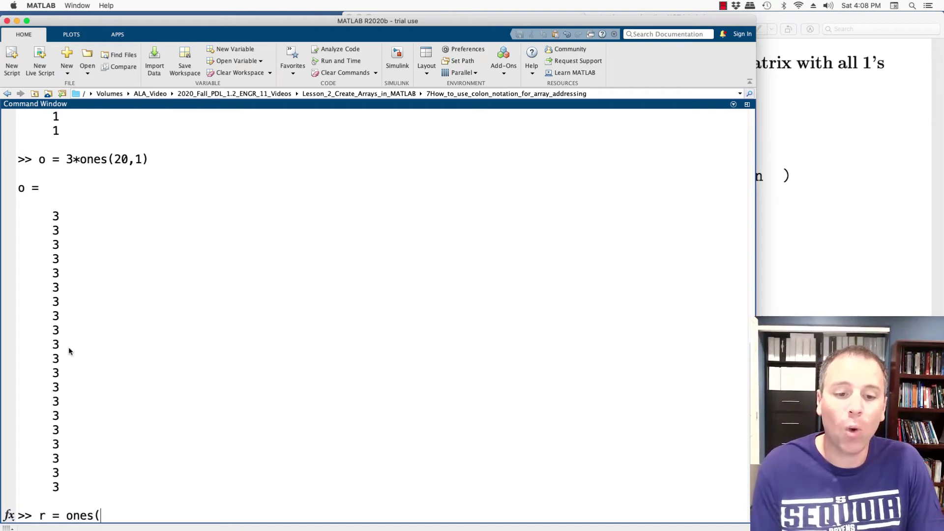
pyautogui.press('Left')
pyautogui.write('1,')
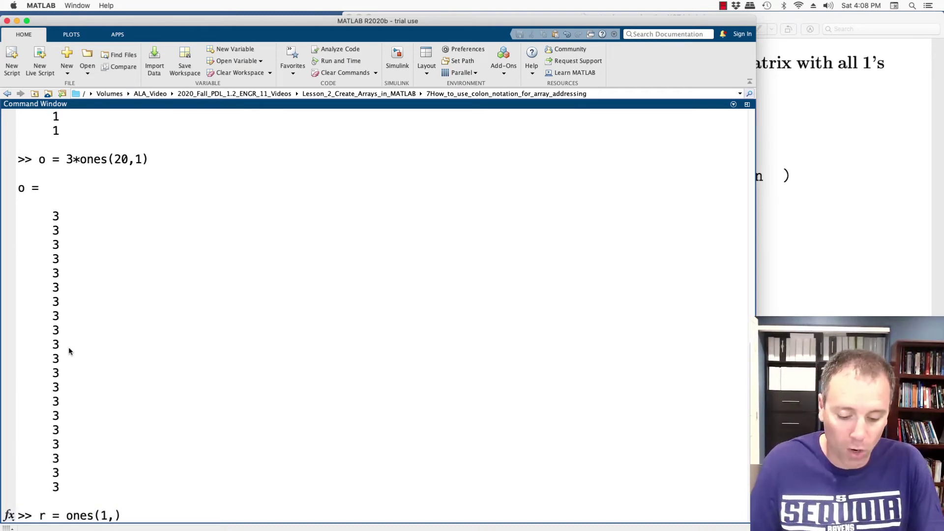
pyautogui.write('45')
pyautogui.press('Return')
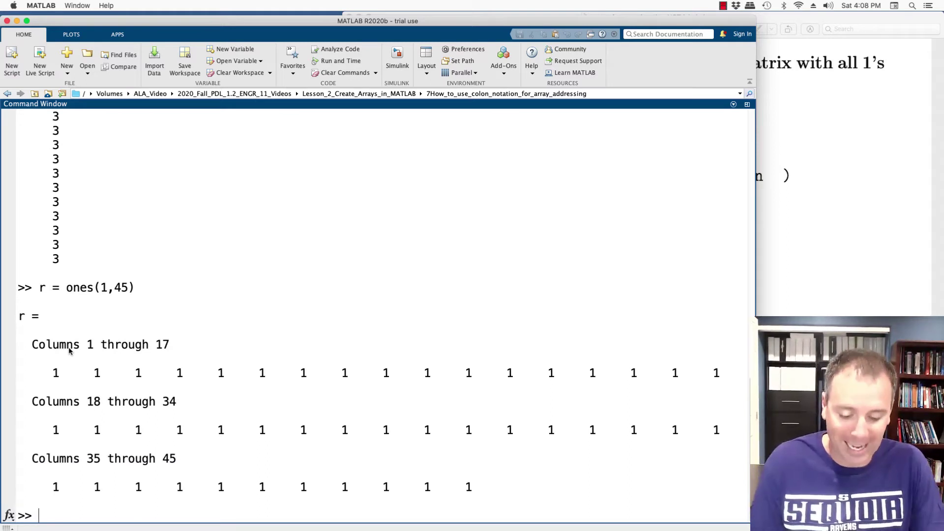
pyautogui.write('t = ')
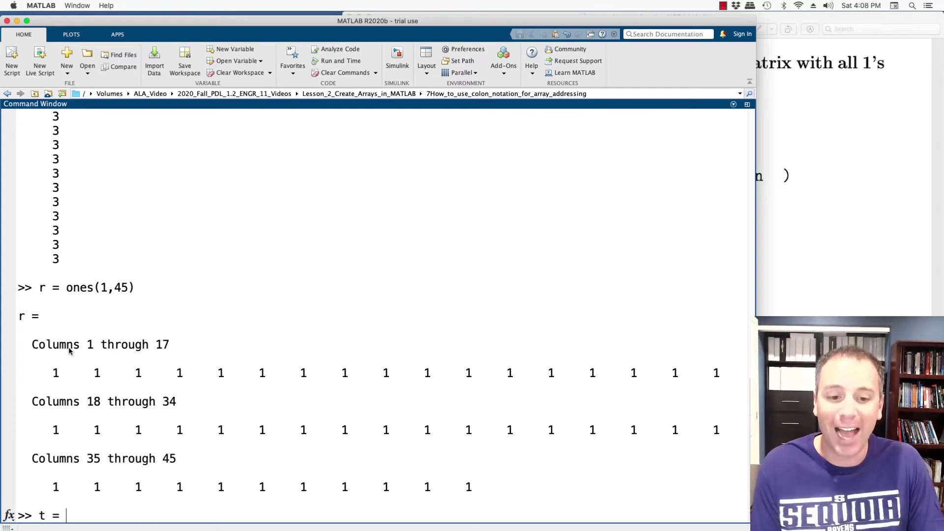
pyautogui.write('-4*r')
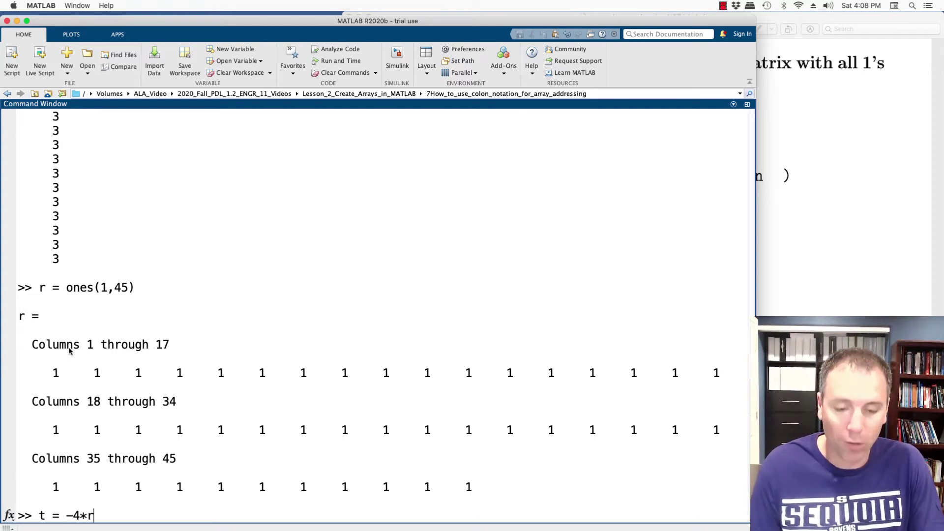
pyautogui.press('Return')
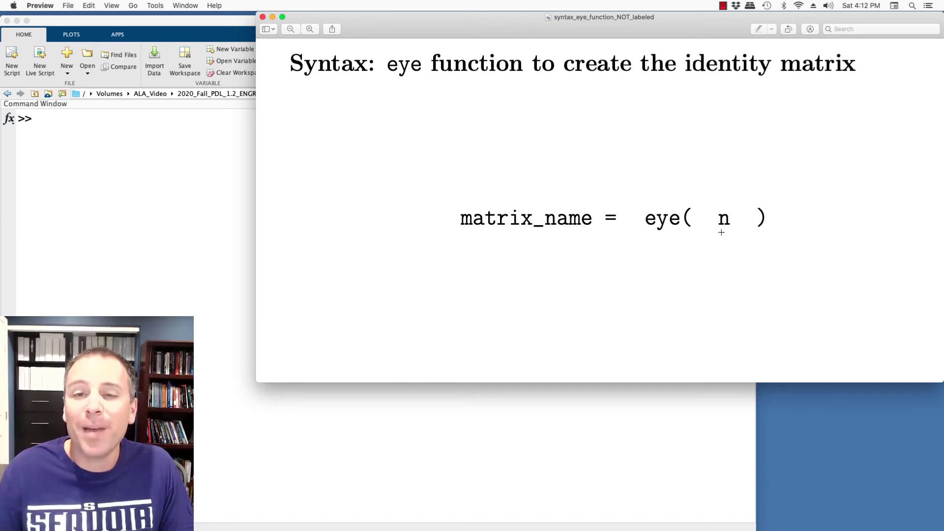
# Create I5 as the 5×5 identity matrix with eye(5).
pyautogui.click(156, 175)
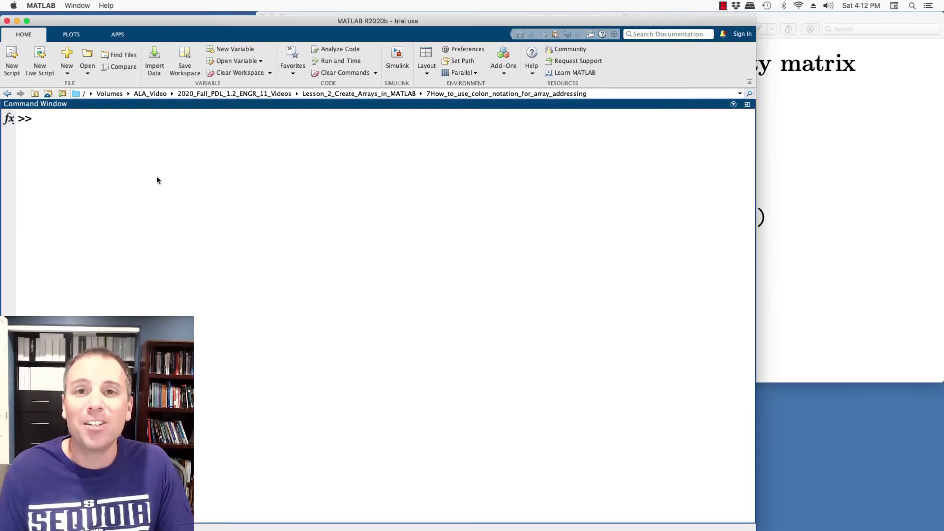
pyautogui.write('It')
pyautogui.press('BackSpace')
pyautogui.press('BackSpace')
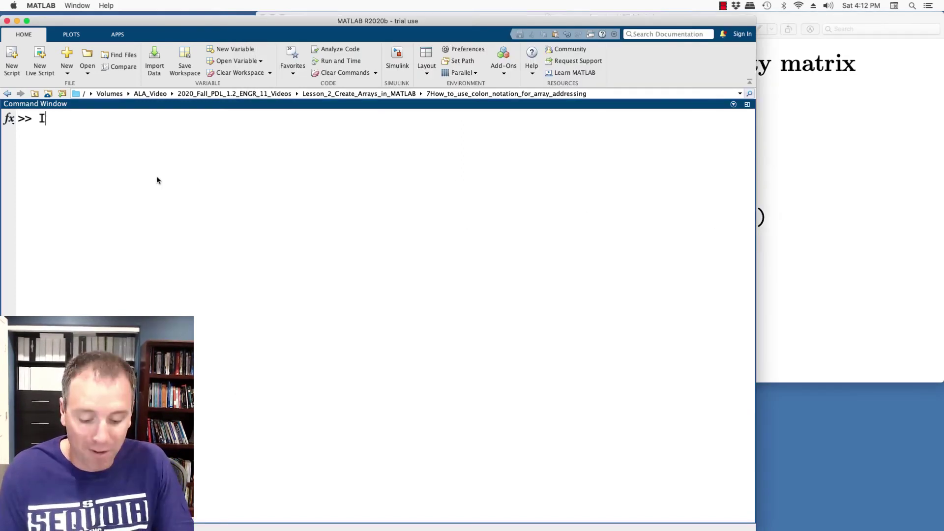
pyautogui.write('5 = eye()')
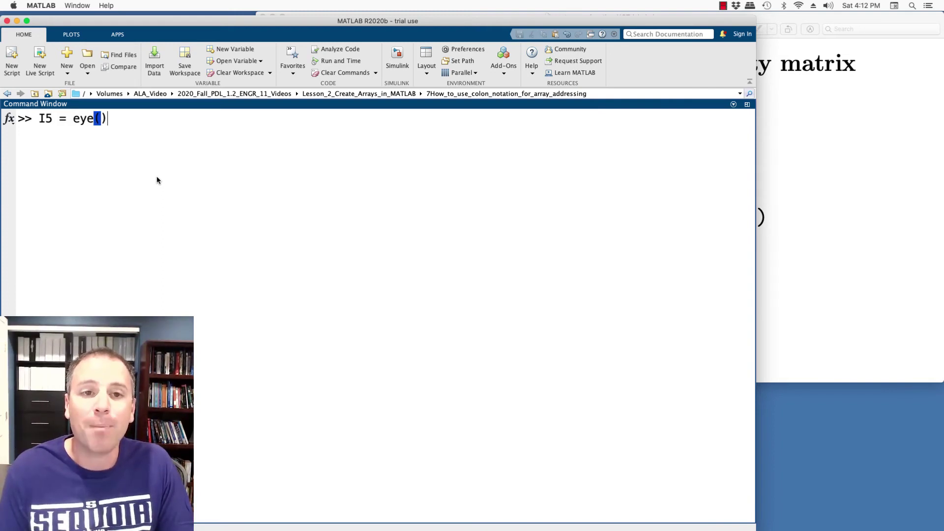
pyautogui.press('Left')
pyautogui.write('5')
pyautogui.press('Return')
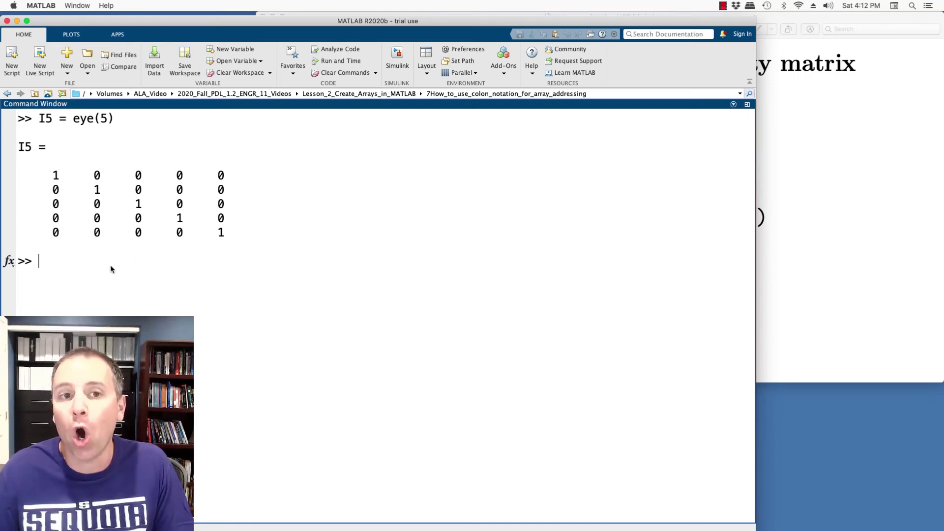
# Enter the command I10 = eye(10) at the prompt.
pyautogui.press('Up')
pyautogui.press('Left')
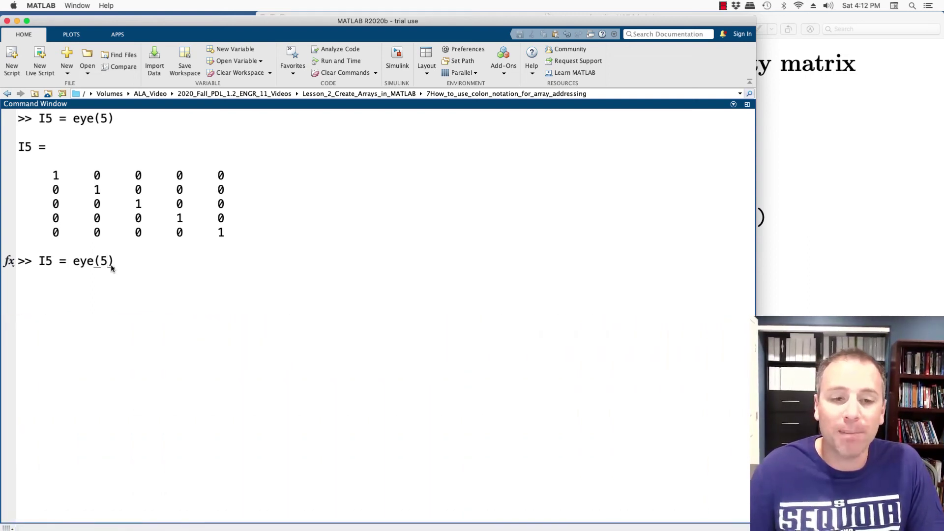
pyautogui.press('Escape')
pyautogui.write('I')
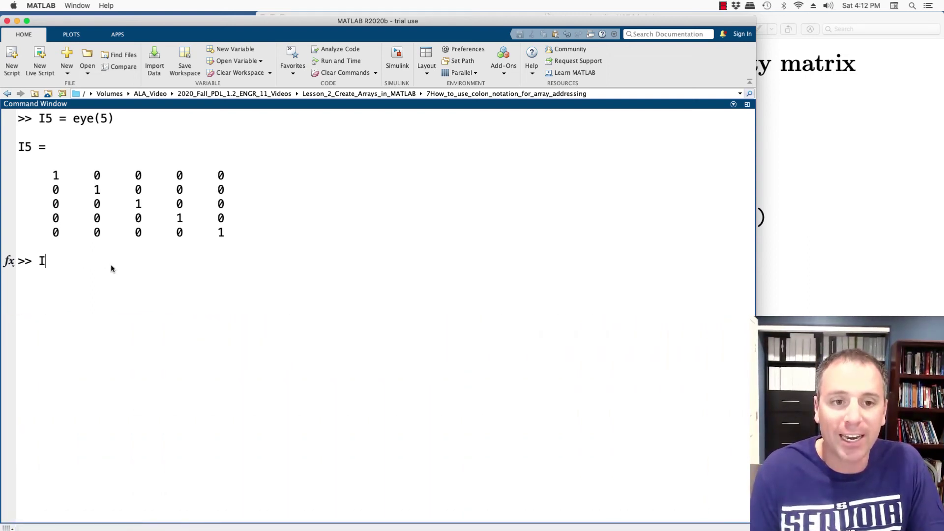
pyautogui.write('10 = eye(10')
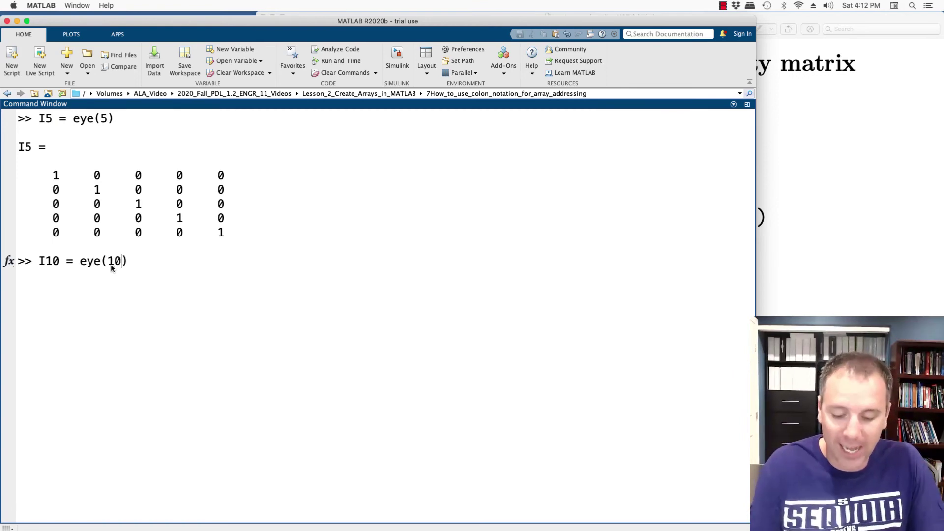
# Build I10 as the 10×10 identity, then rebuild it with eye(10, 10).
pyautogui.press('Return')
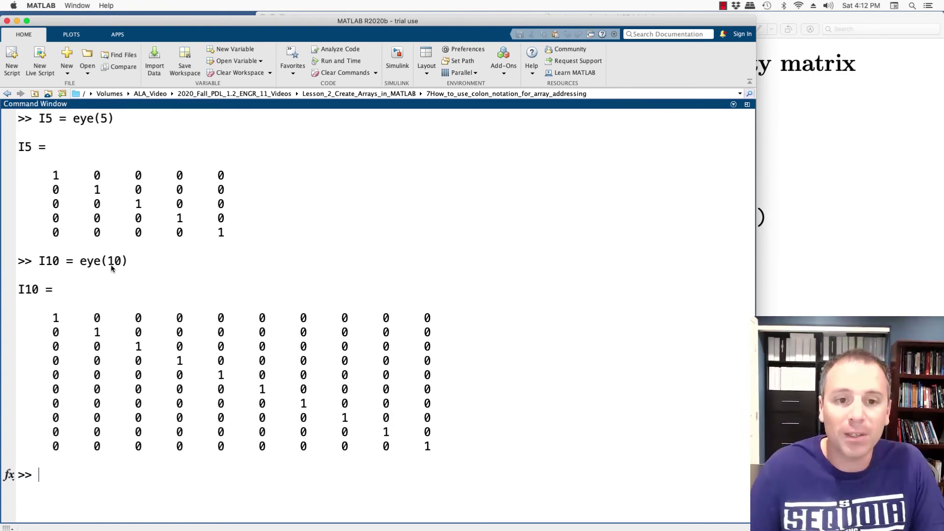
pyautogui.press('Up')
pyautogui.press('Left')
pyautogui.write(', ')
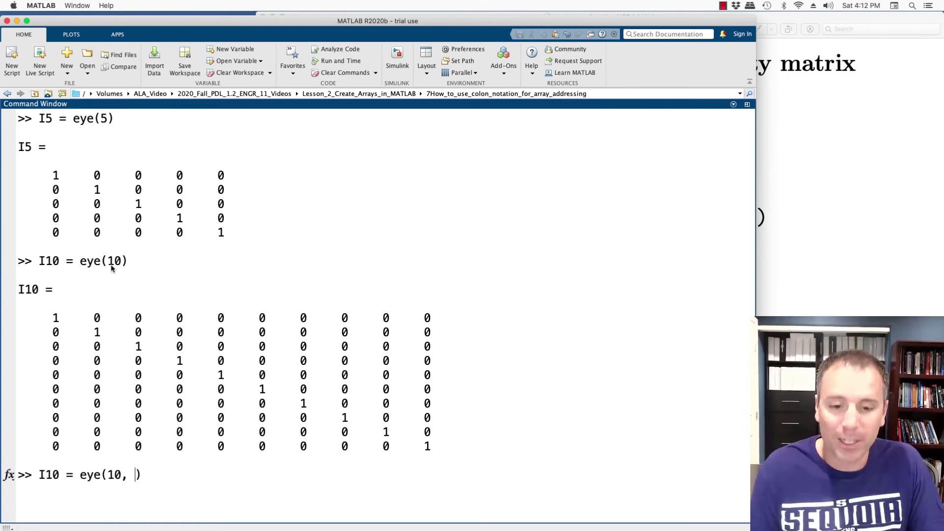
pyautogui.write('10')
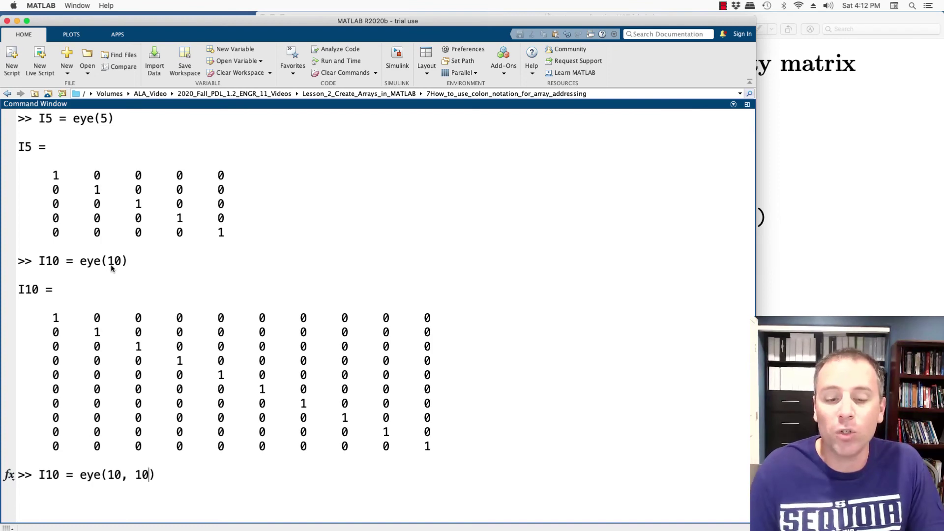
pyautogui.press('Return')
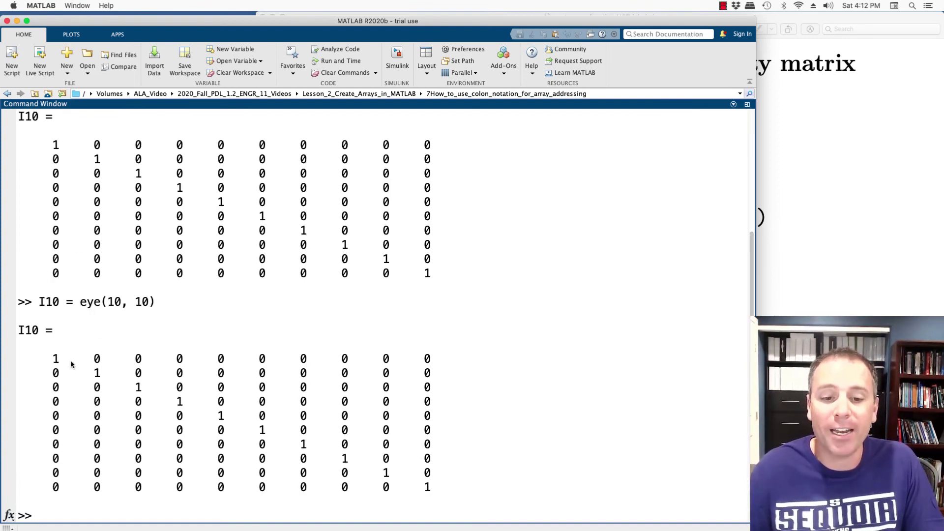
# Redefine I10 as a 10-by-5 rectangular identity with eye(10, 5).
pyautogui.press('Up')
pyautogui.press('Left')
pyautogui.press('BackSpace')
pyautogui.press('BackSpace')
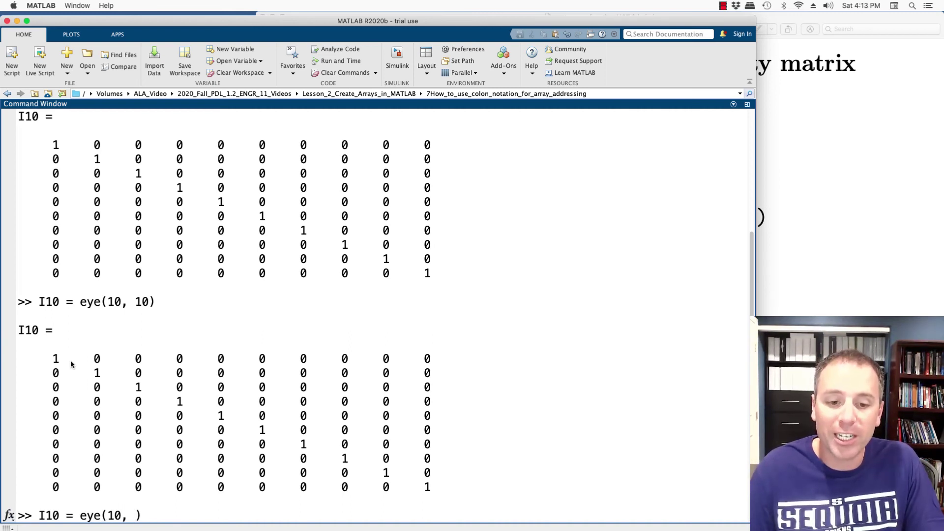
pyautogui.write('5')
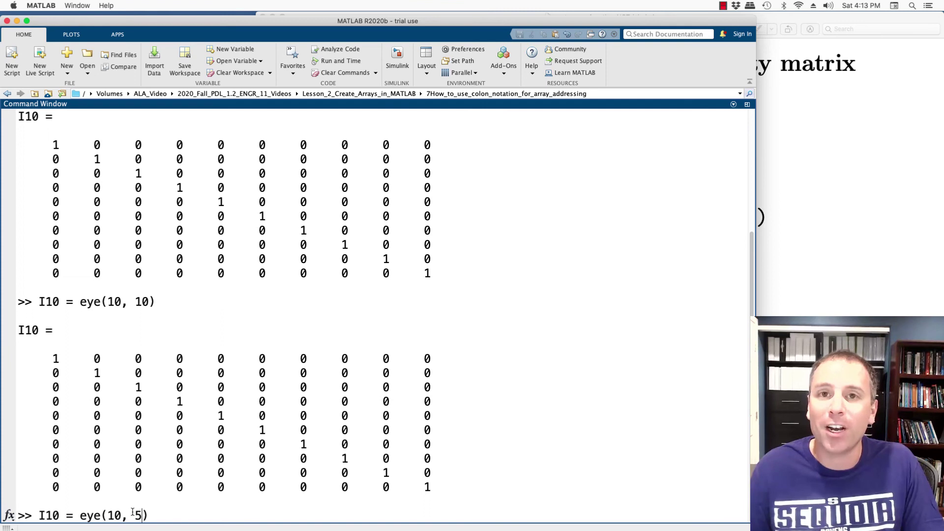
pyautogui.press('Return')
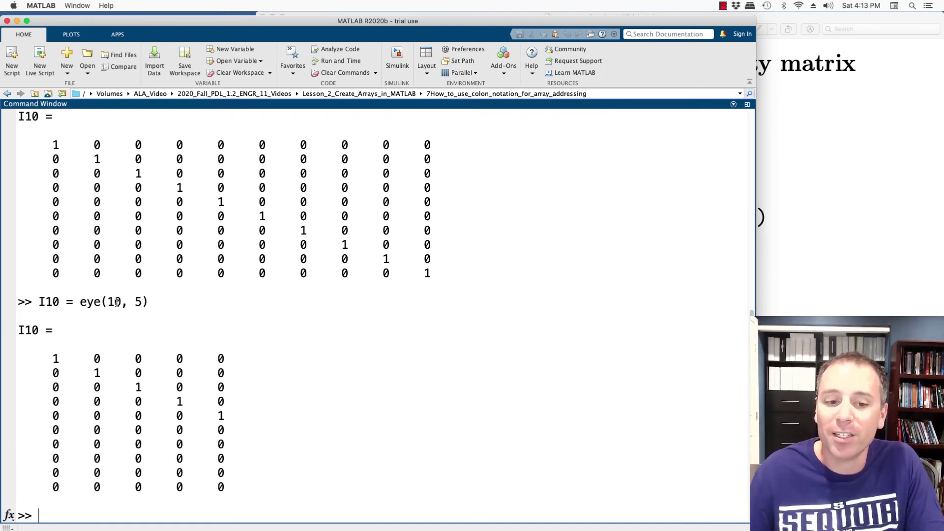
# Redefine I10 as a 3-by-8 rectangular identity matrix with eye(3, 8).
pyautogui.press('Up')
pyautogui.press('Left')
pyautogui.press('Left')
pyautogui.press('Left')
pyautogui.press('Left')
pyautogui.press('BackSpace')
pyautogui.press('BackSpace')
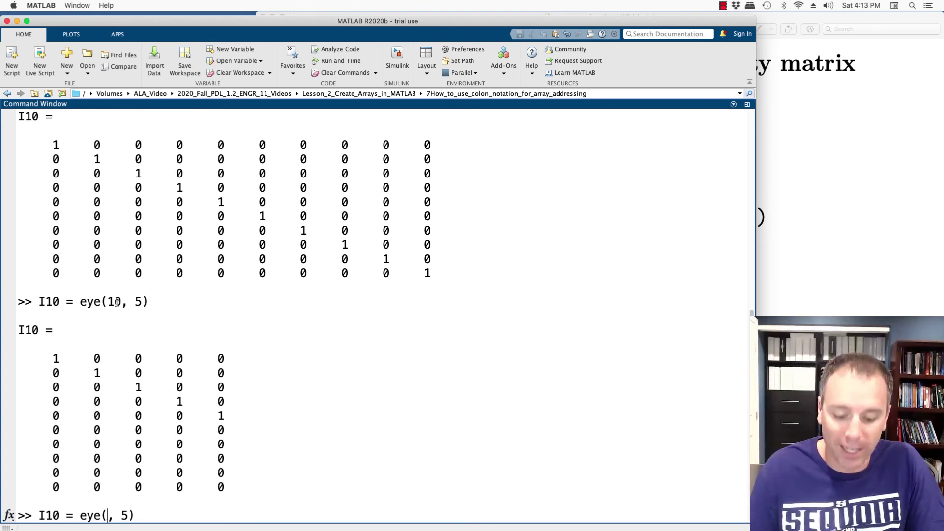
pyautogui.write('3')
pyautogui.press('Right')
pyautogui.press('Right')
pyautogui.press('Right')
pyautogui.press('BackSpace')
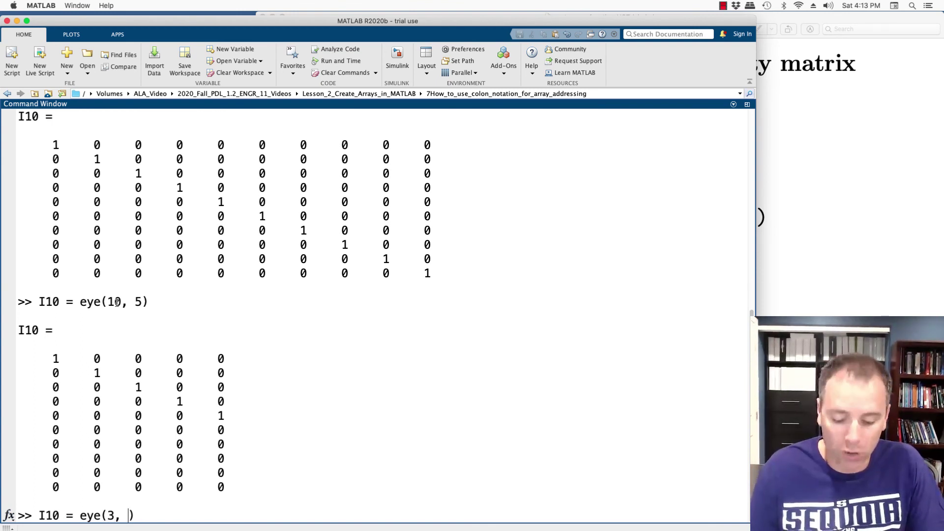
pyautogui.write('8')
pyautogui.press('Return')
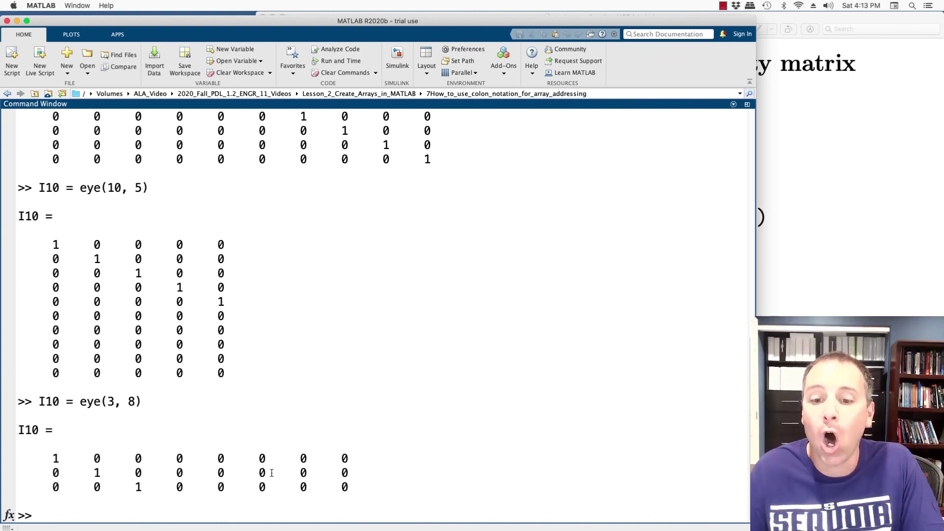
# Redefine I10 as the 3×3 identity matrix with eye(3).
pyautogui.press('Up')
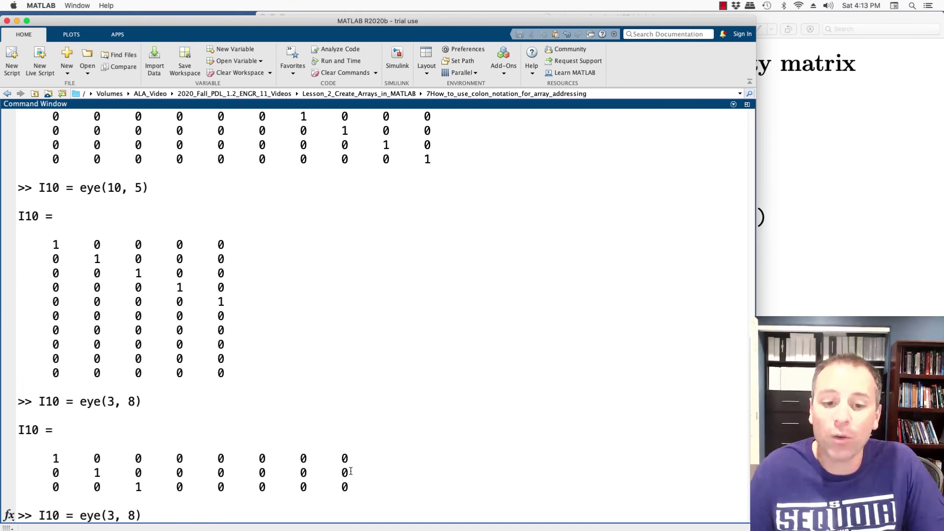
pyautogui.press('Left')
pyautogui.press('BackSpace')
pyautogui.press('BackSpace')
pyautogui.press('BackSpace')
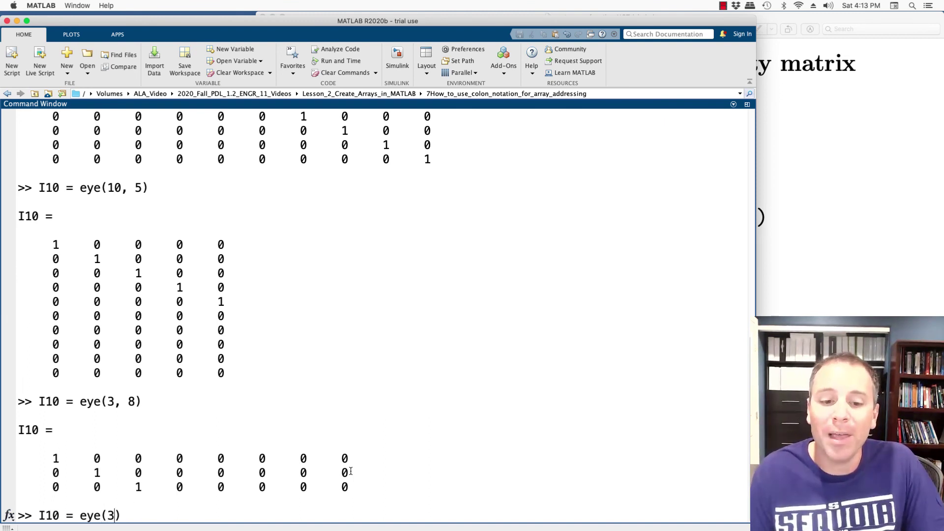
pyautogui.press('Return')
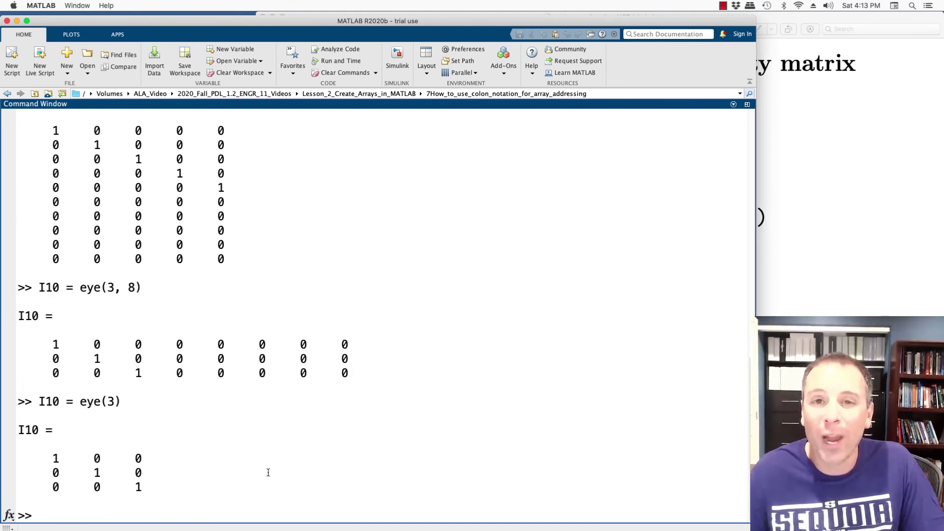